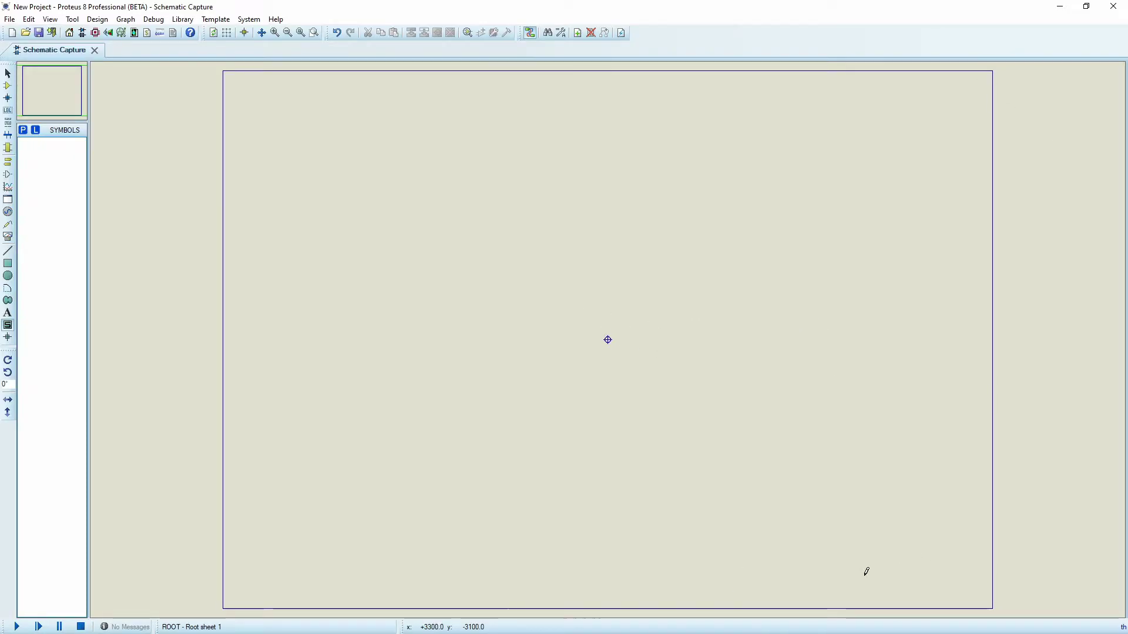
- Set the root sheet to the User size of 17in by 11in landscape
click(248, 20)
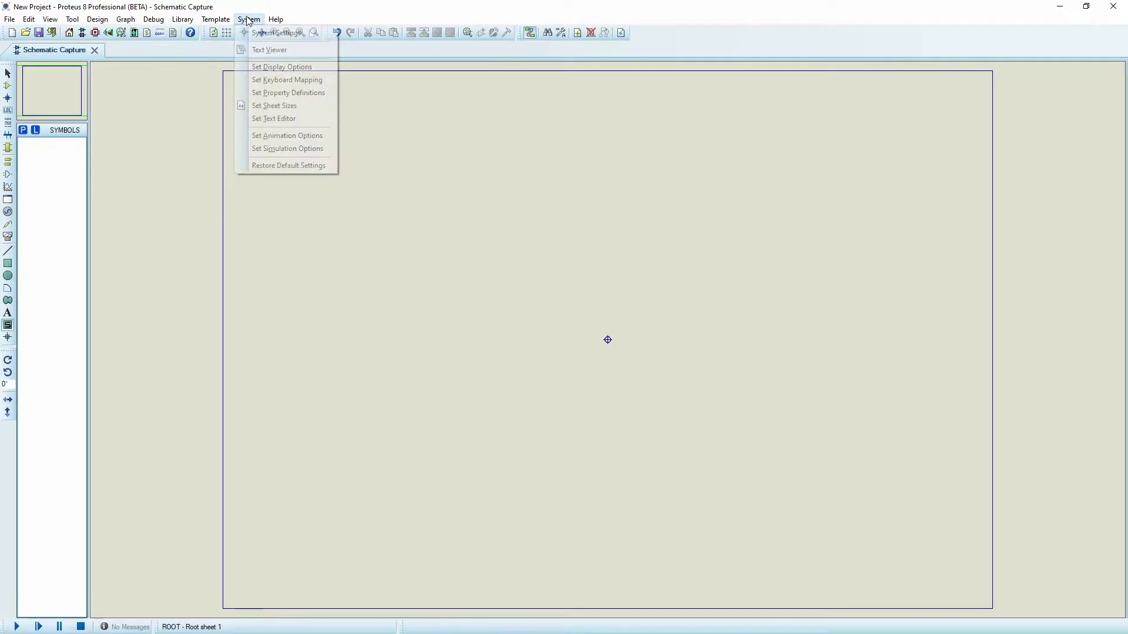
click(274, 105)
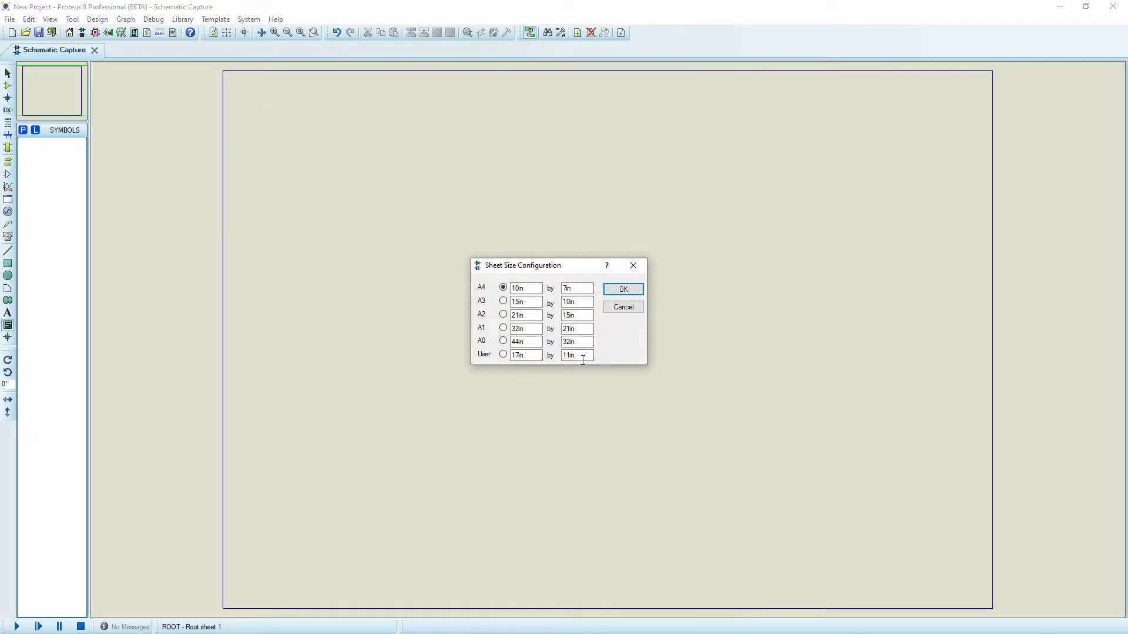
click(503, 355)
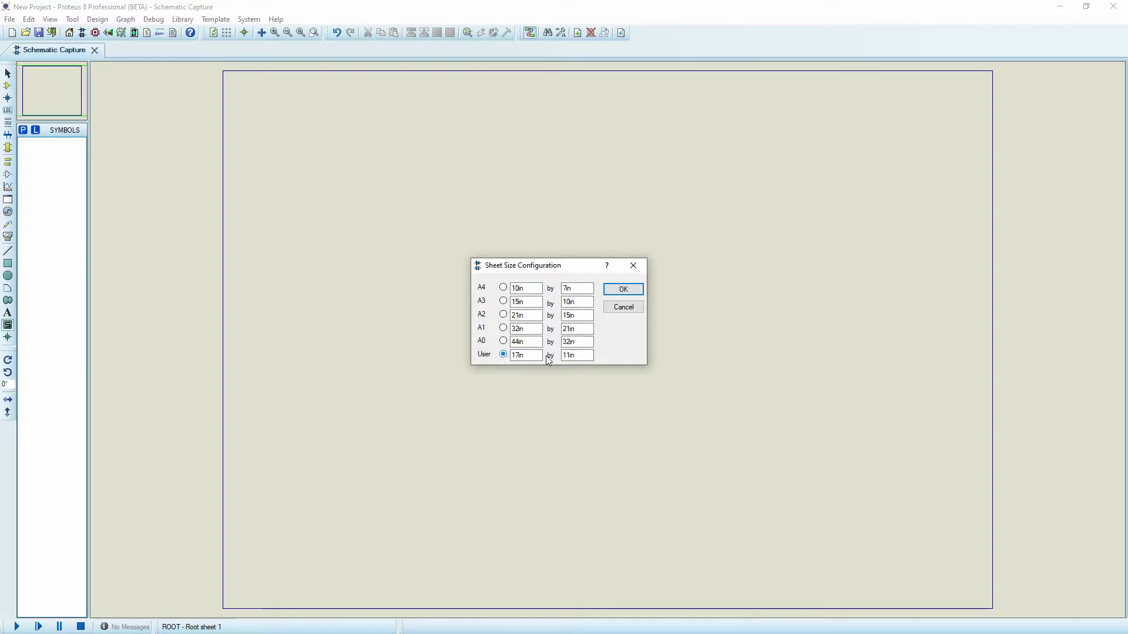
click(623, 288)
scroll(644, 329, down, 1)
scroll(627, 312, up, 1)
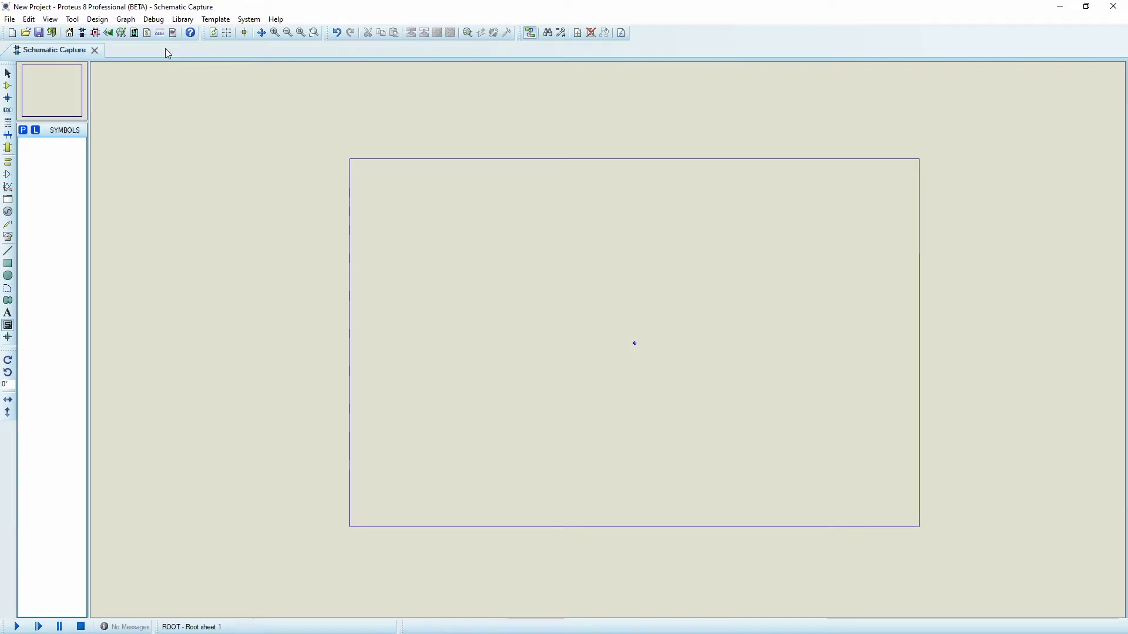
- Switch to the master sheet for editing
click(217, 19)
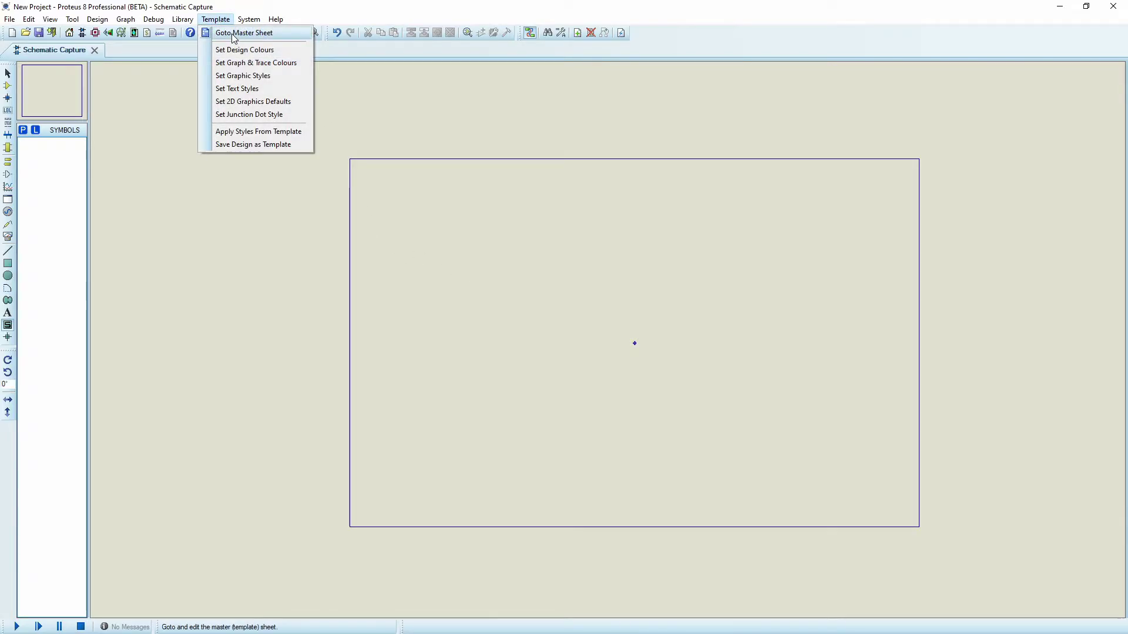
click(233, 34)
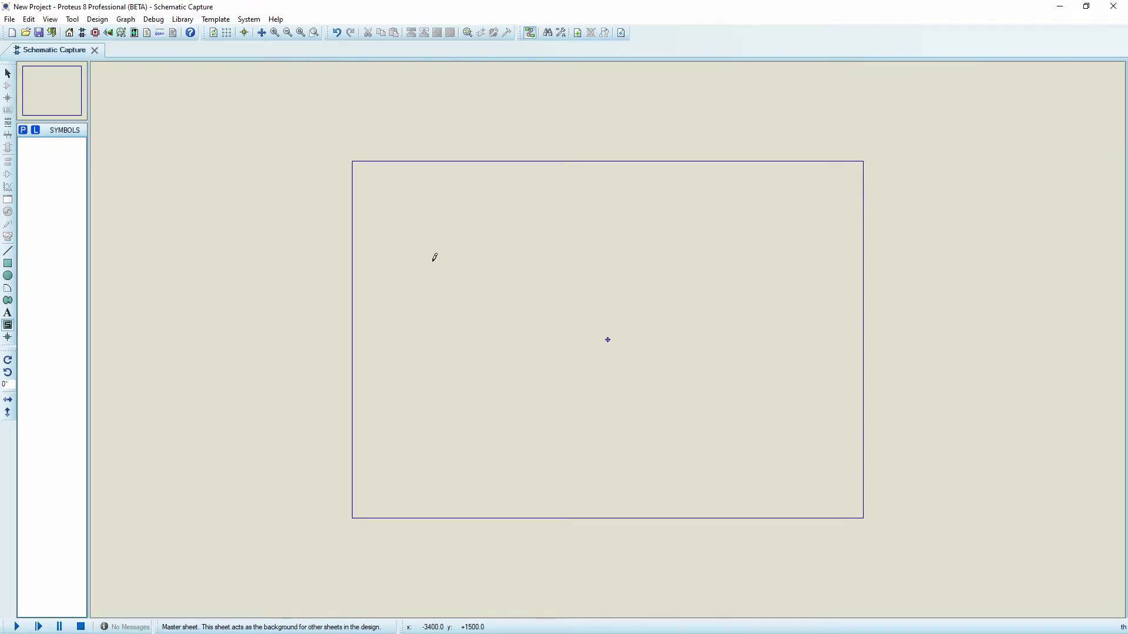
click(248, 19)
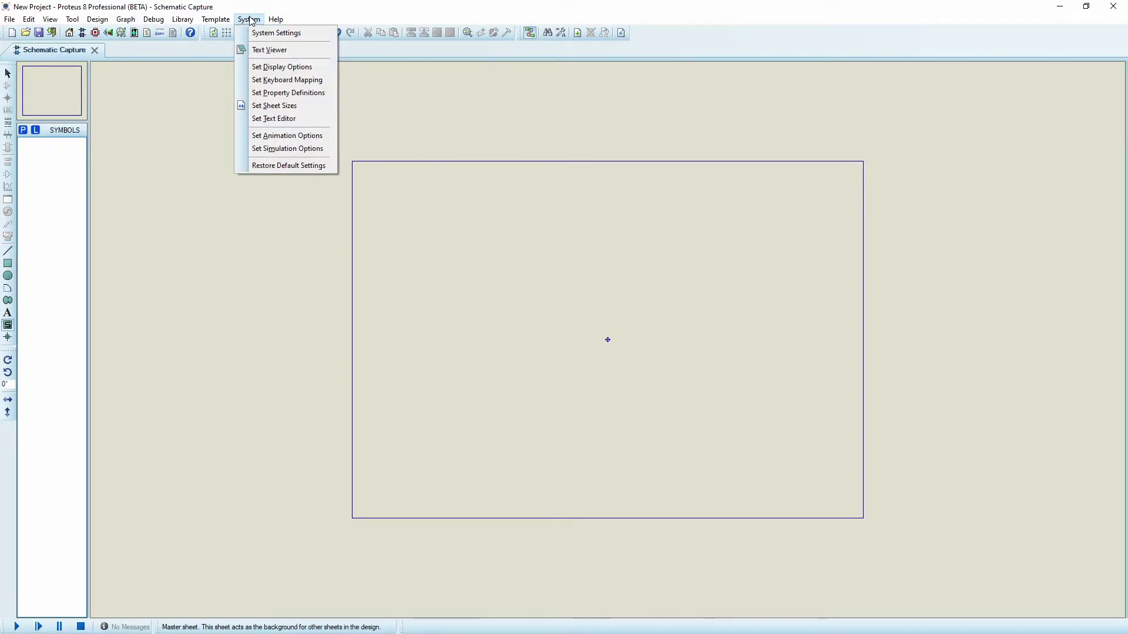
click(281, 36)
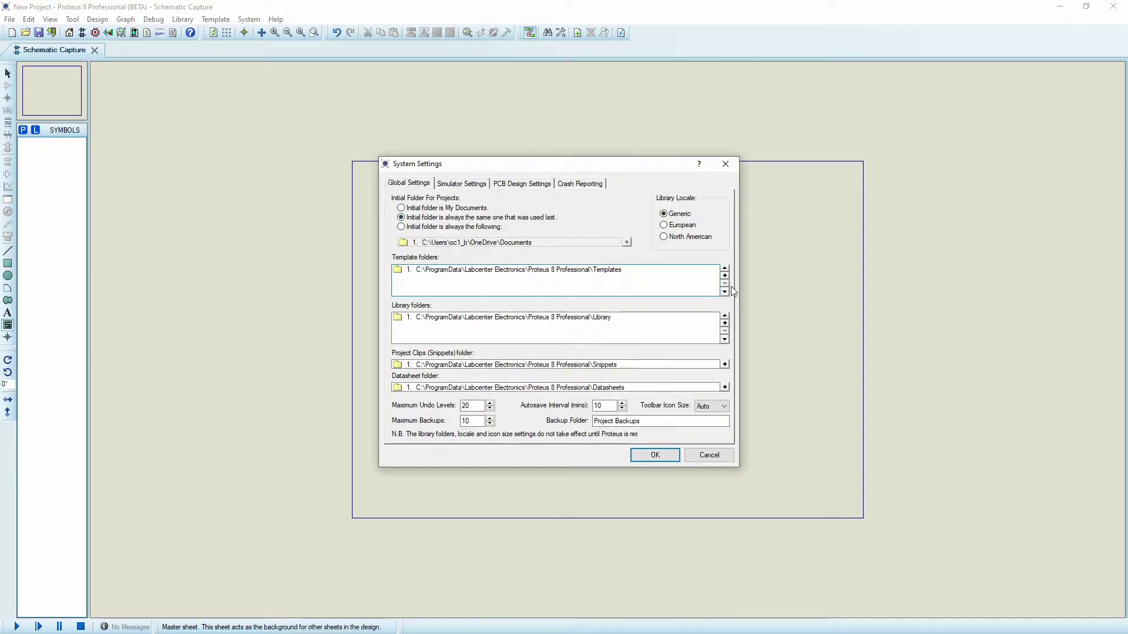
click(725, 164)
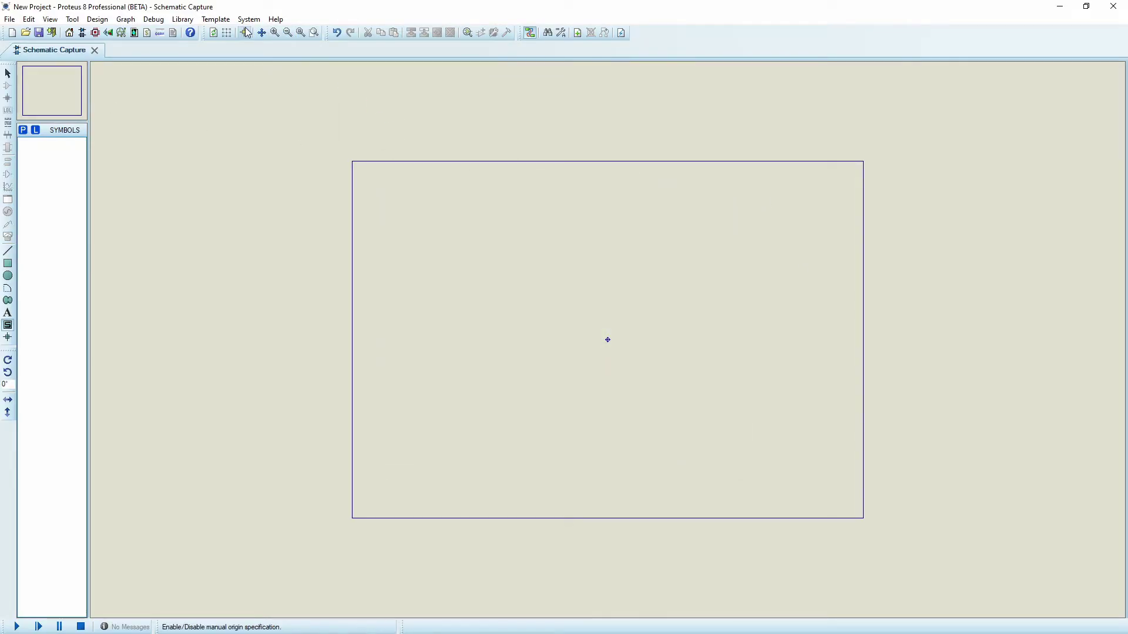
- Make the master sheet 17in by 11in and apply that size to all sheets
click(219, 21)
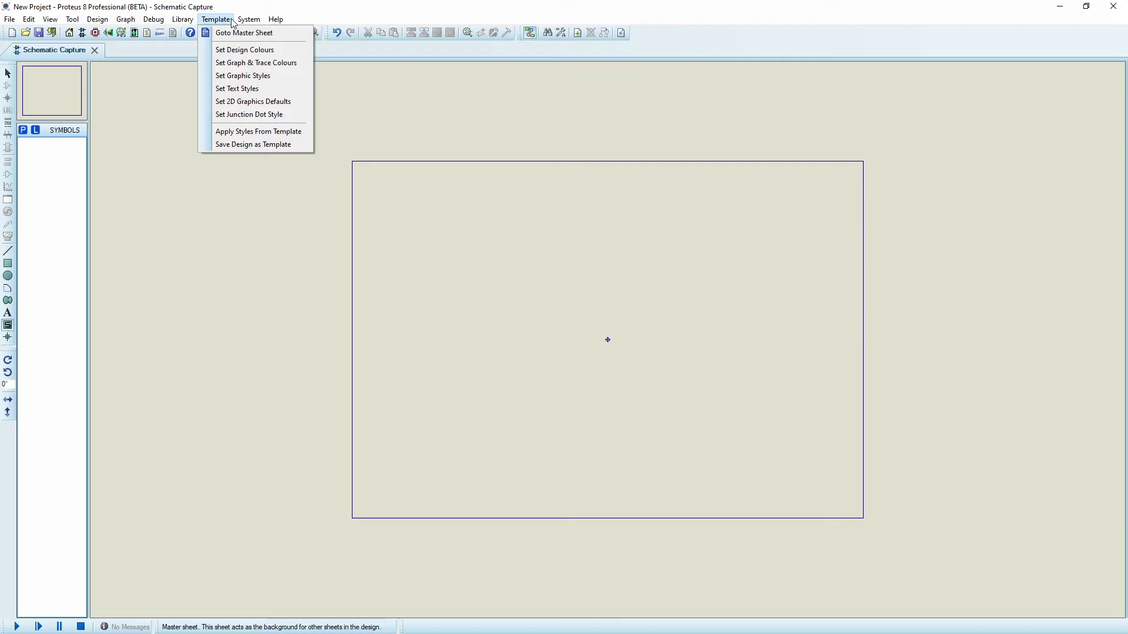
click(265, 105)
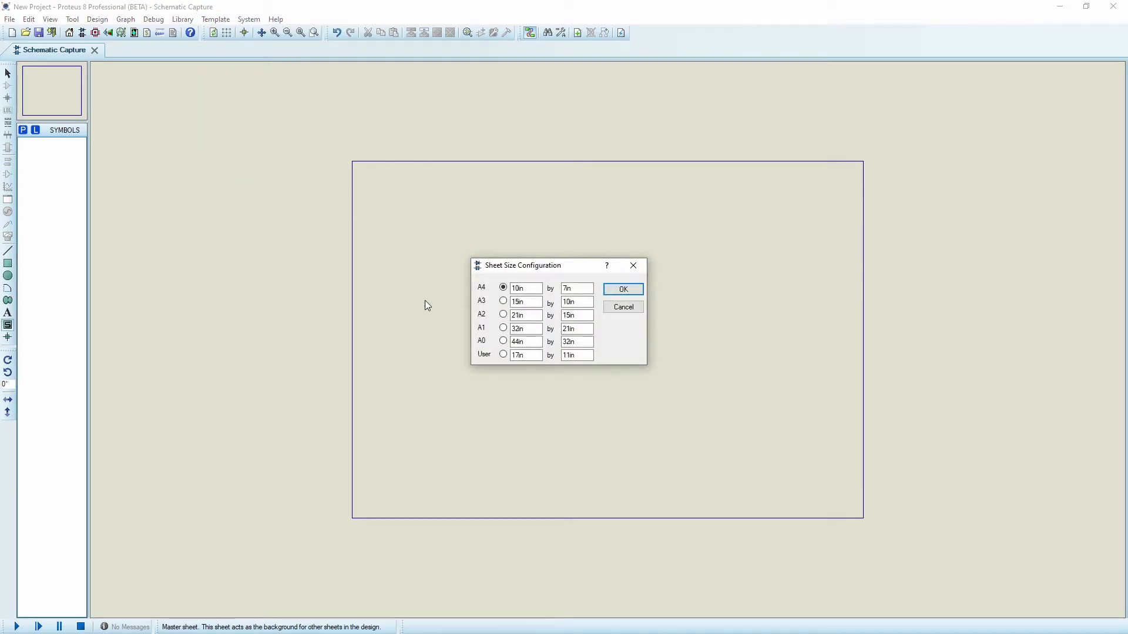
click(502, 356)
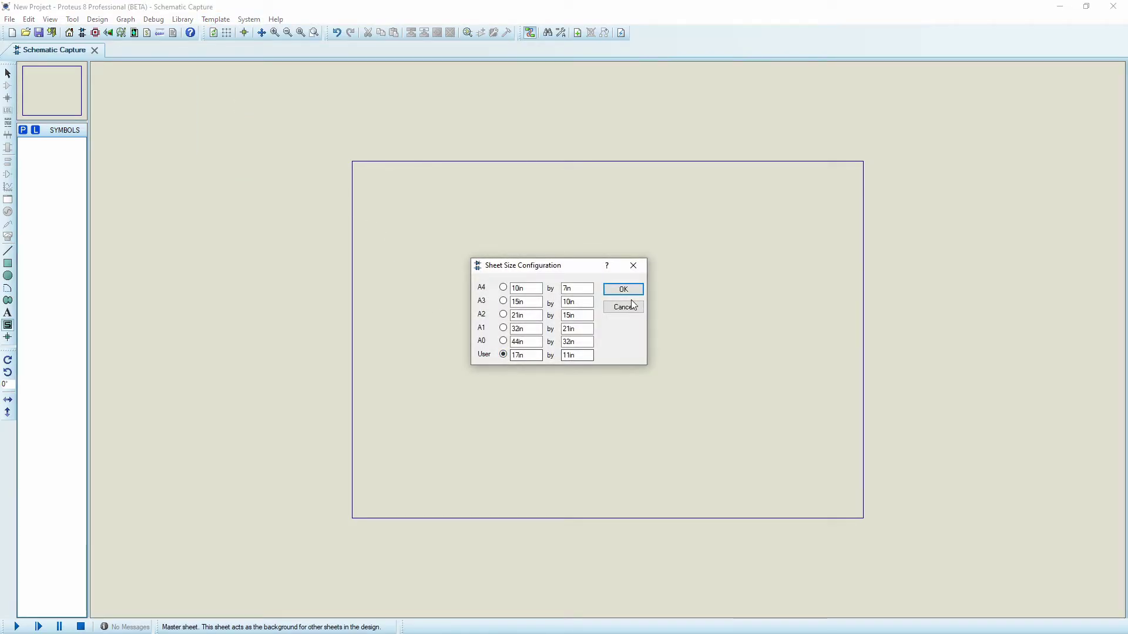
click(624, 289)
click(542, 343)
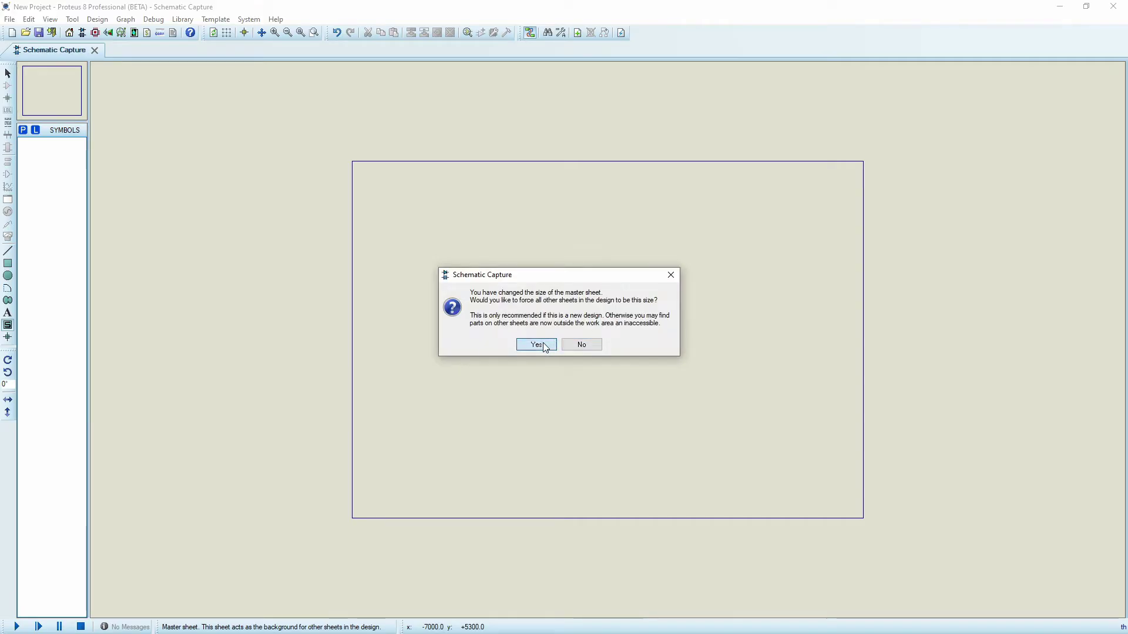
scroll(567, 328, down, 1)
scroll(605, 357, down, 1)
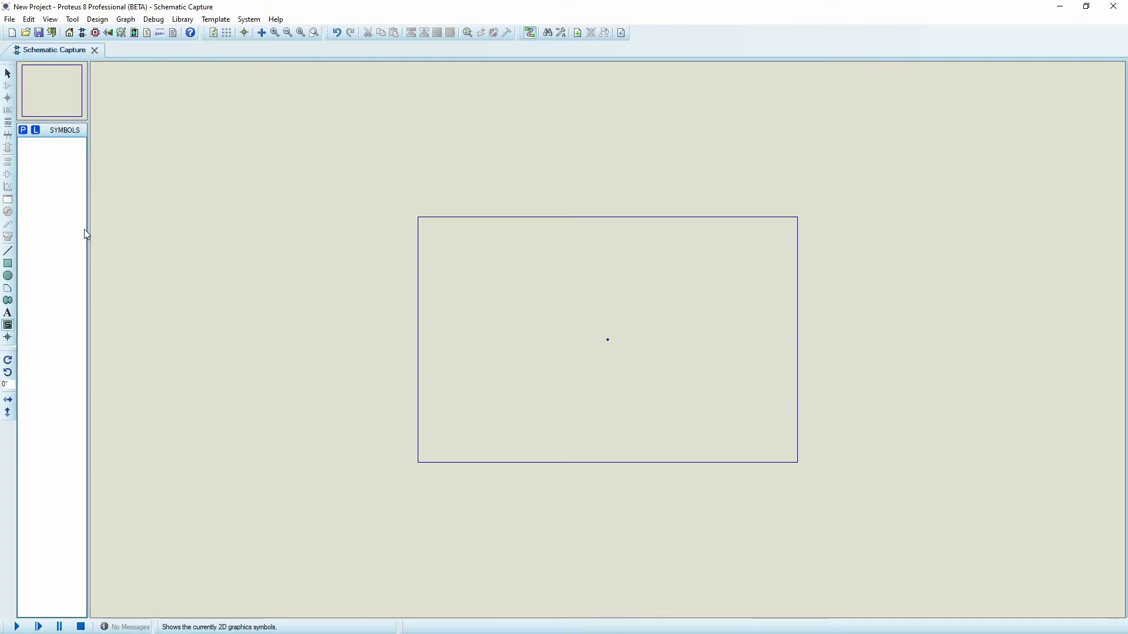
- Pick the HEADER and LANDSCAPE_US_B symbols from the library into the Symbols list
click(9, 327)
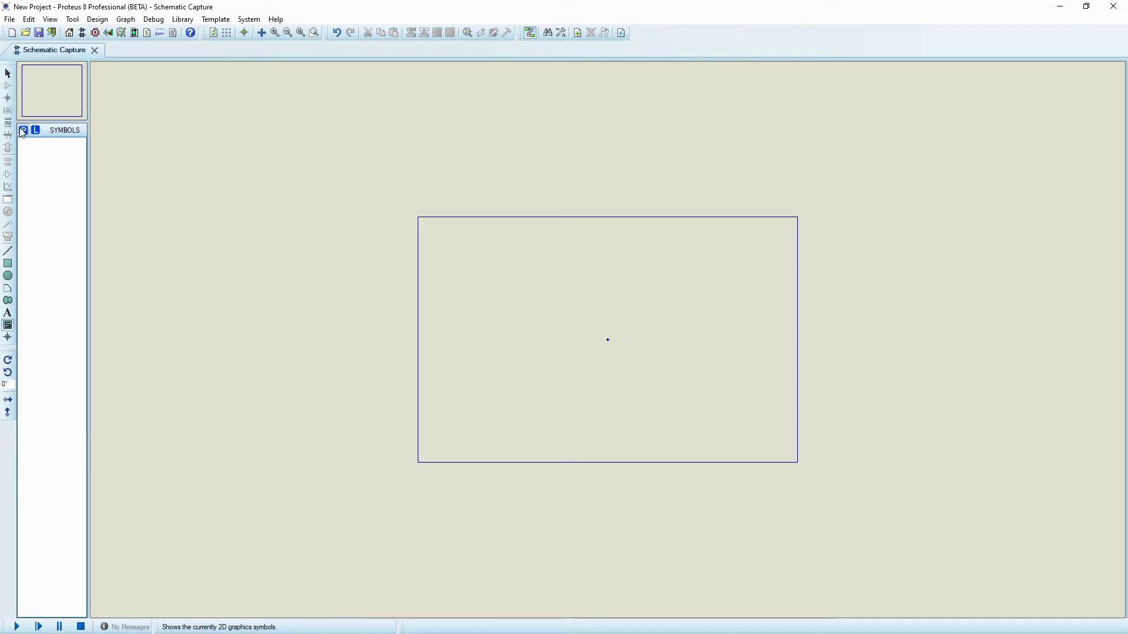
click(23, 130)
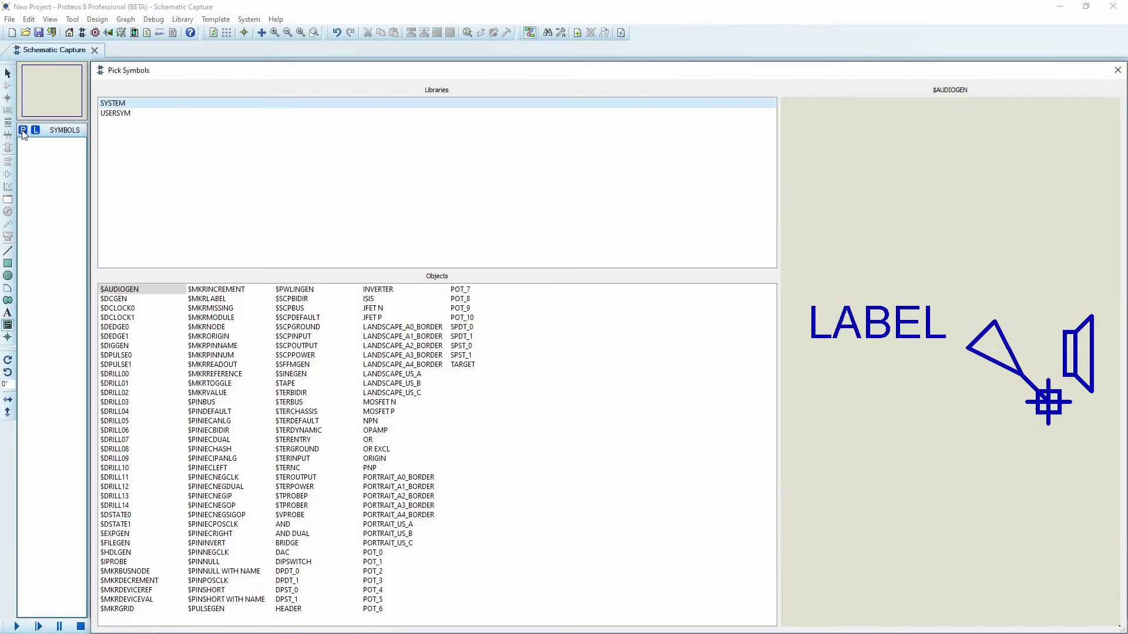
click(286, 612)
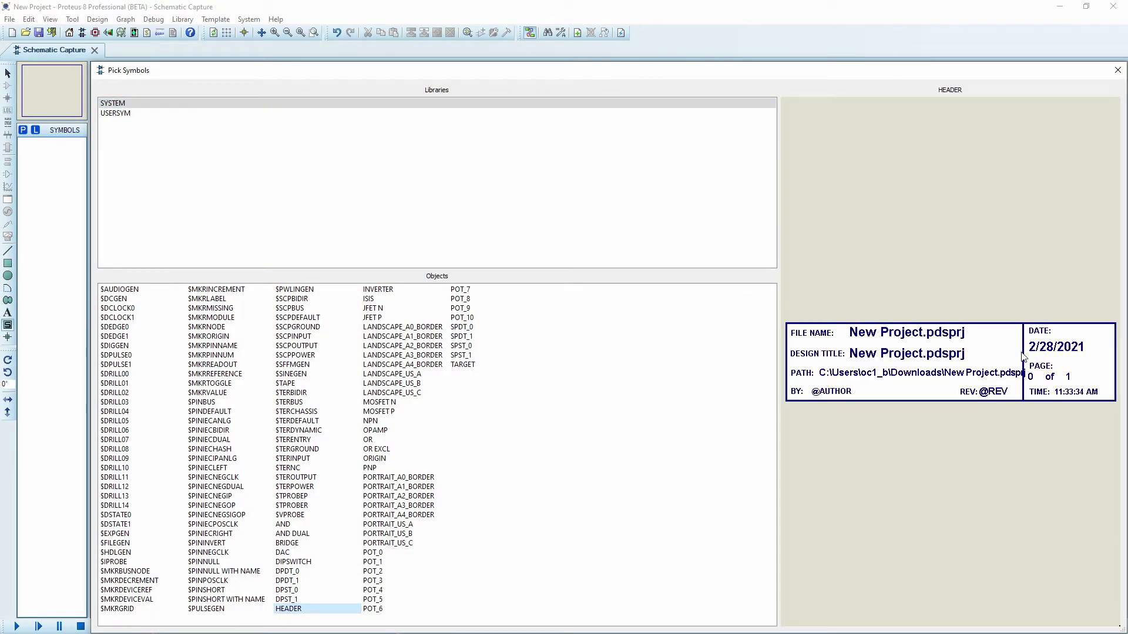
double_click(291, 614)
click(418, 384)
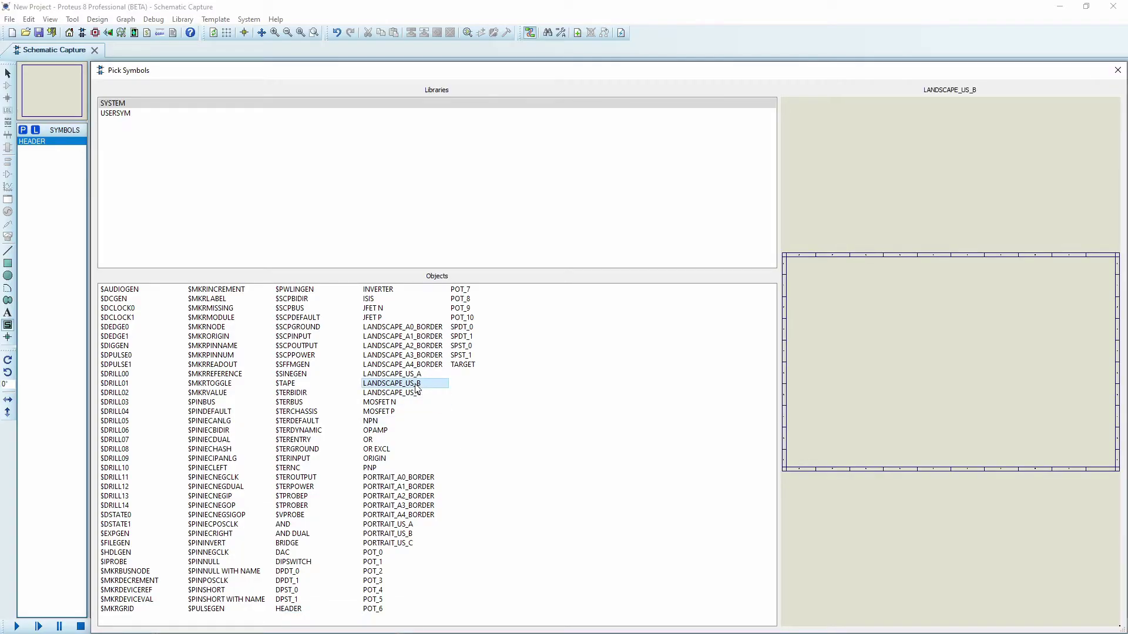
double_click(416, 386)
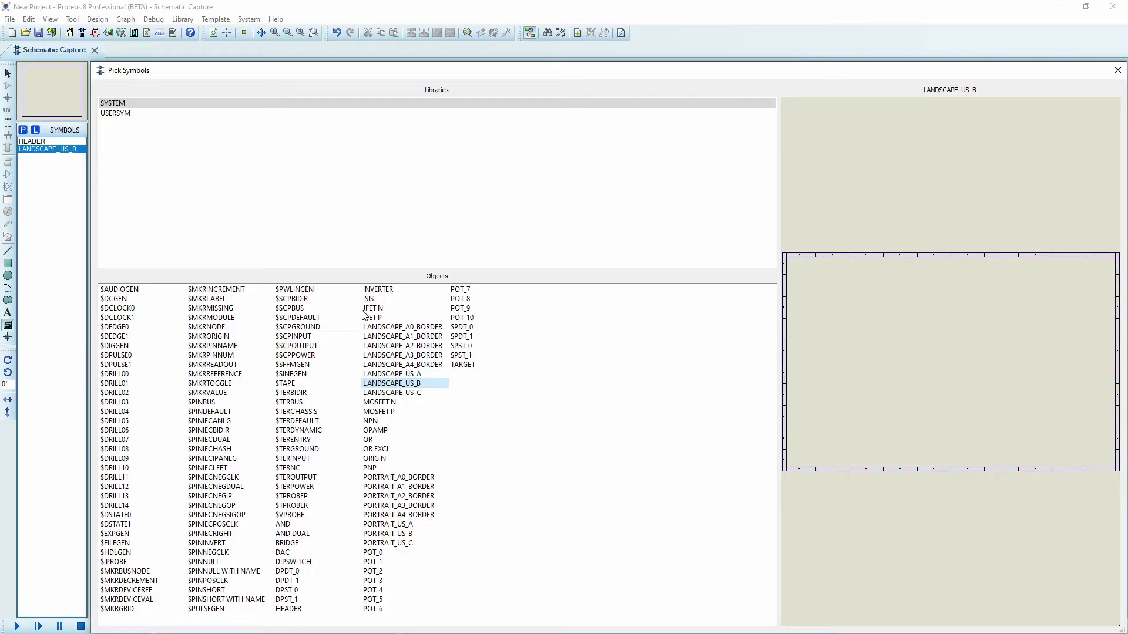
- Place the LANDSCAPE_US_B border on the master sheet, with HEADER at its bottom-right
click(1117, 71)
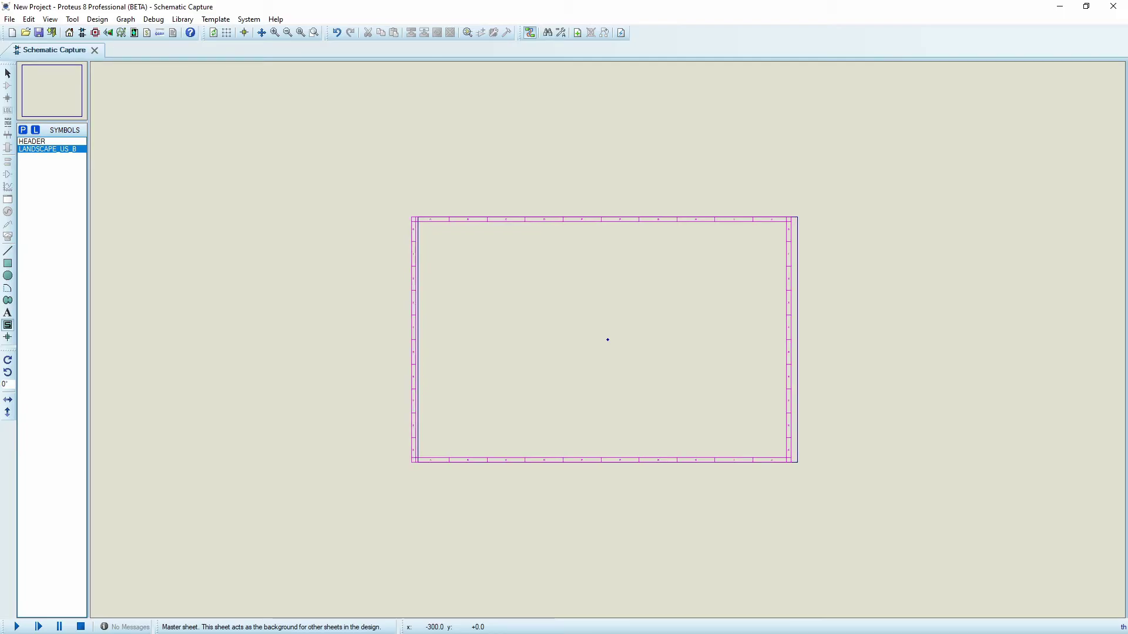
click(610, 336)
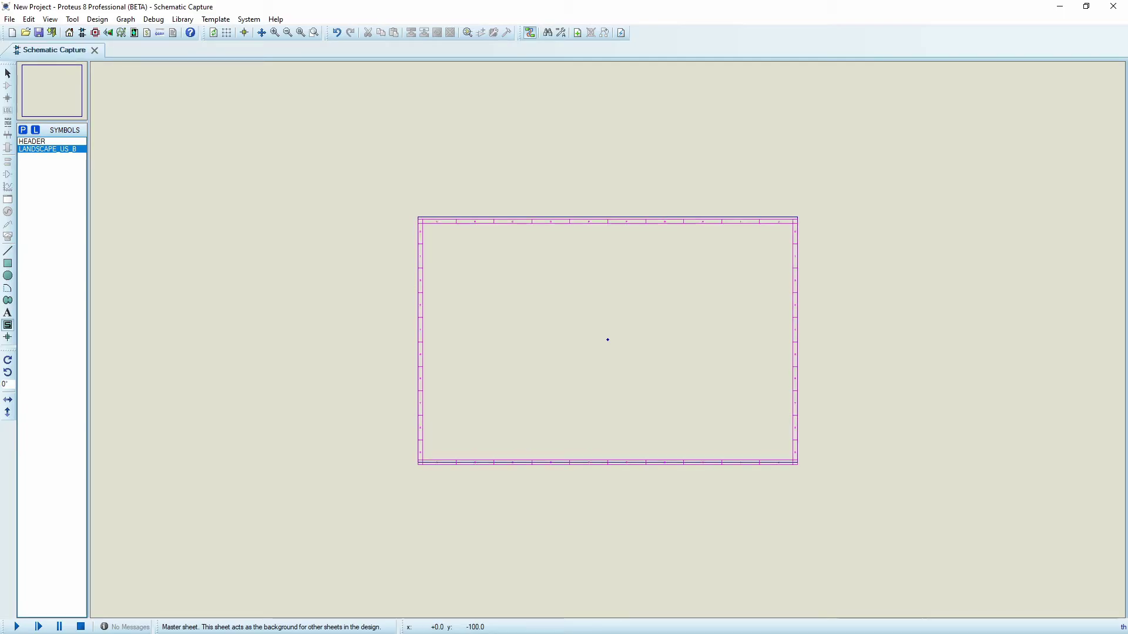
click(606, 339)
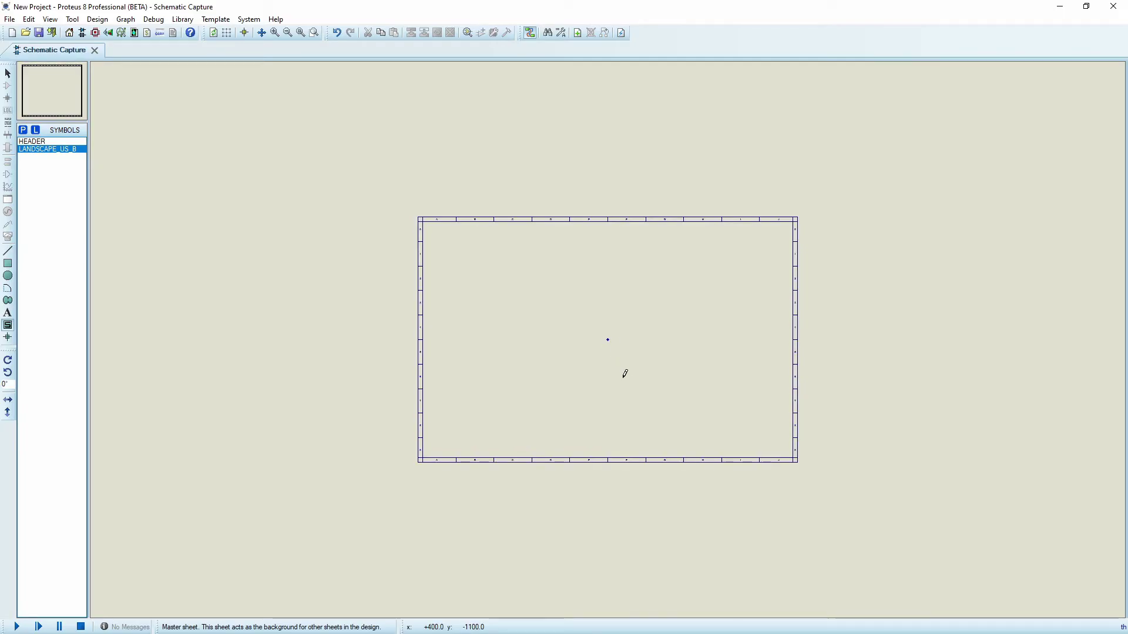
scroll(625, 373, up, 2)
scroll(361, 273, up, 1)
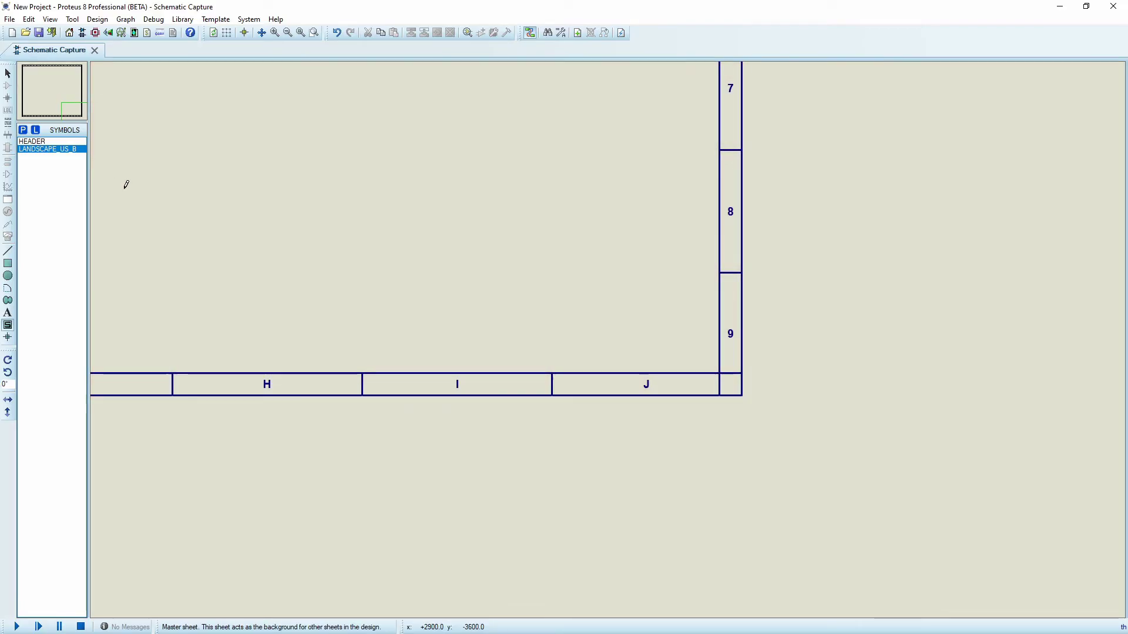
scroll(563, 336, left, 1)
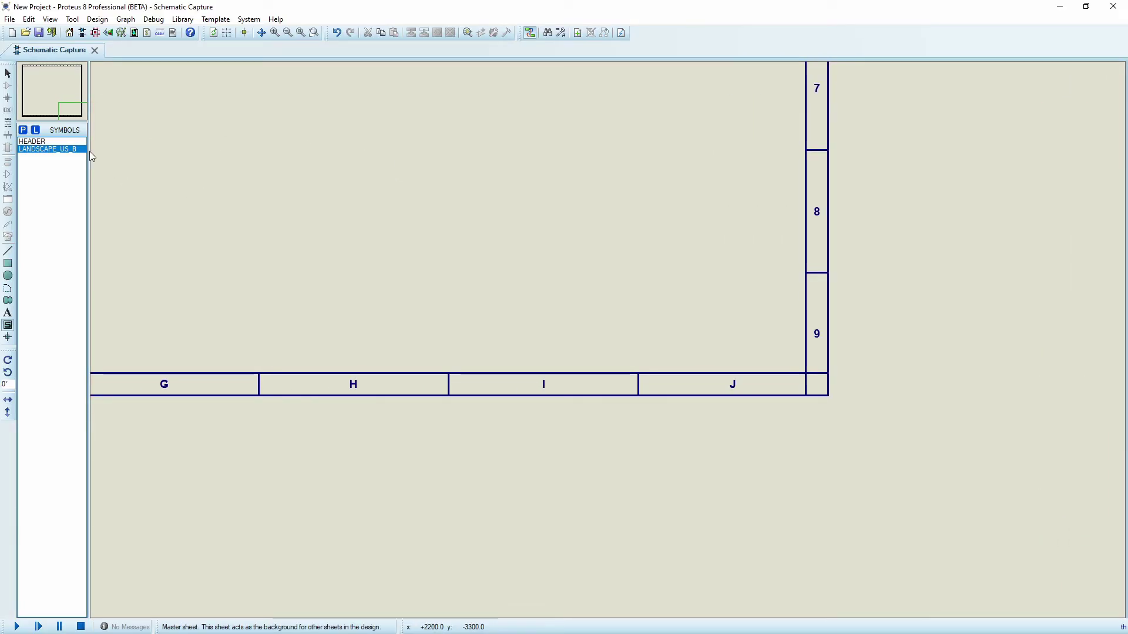
click(35, 141)
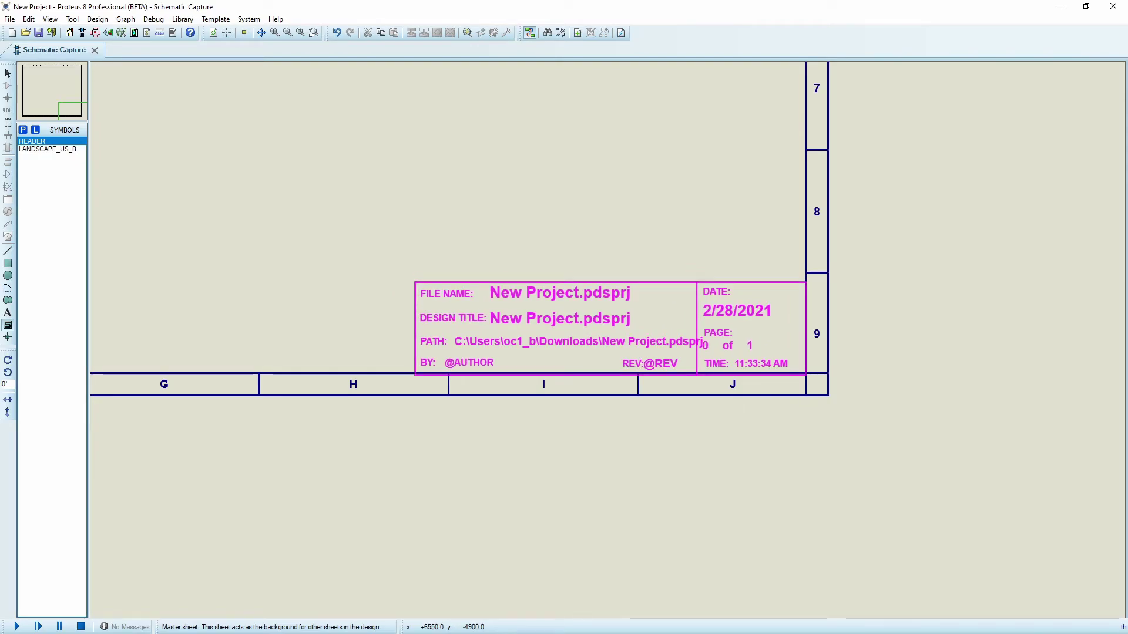
scroll(613, 321, up, 2)
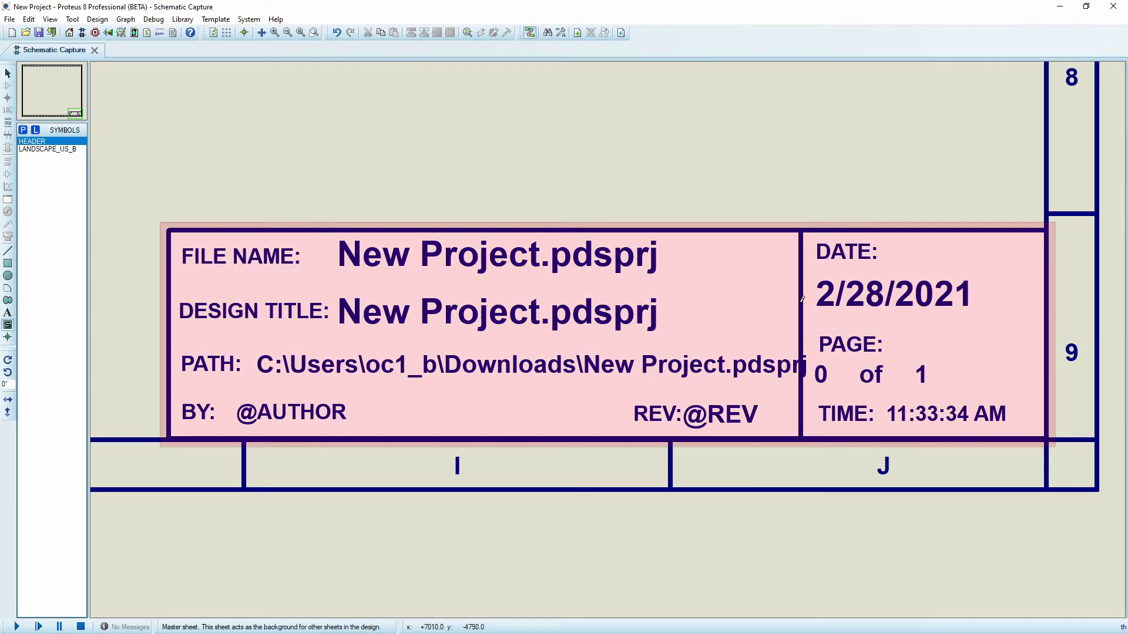
scroll(608, 331, down, 1)
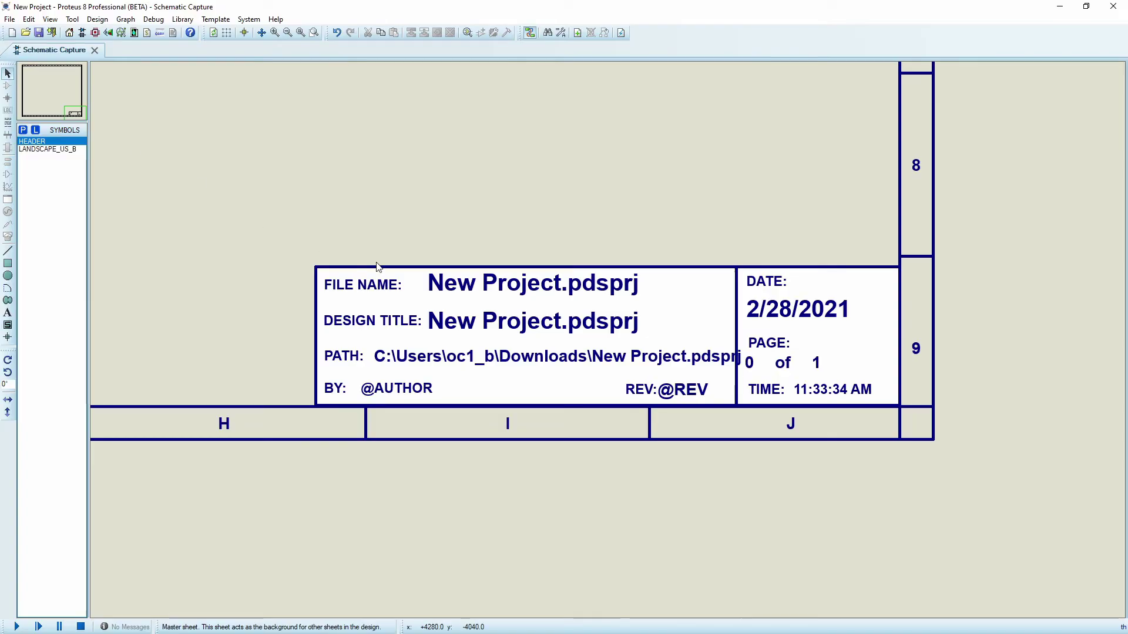
click(454, 295)
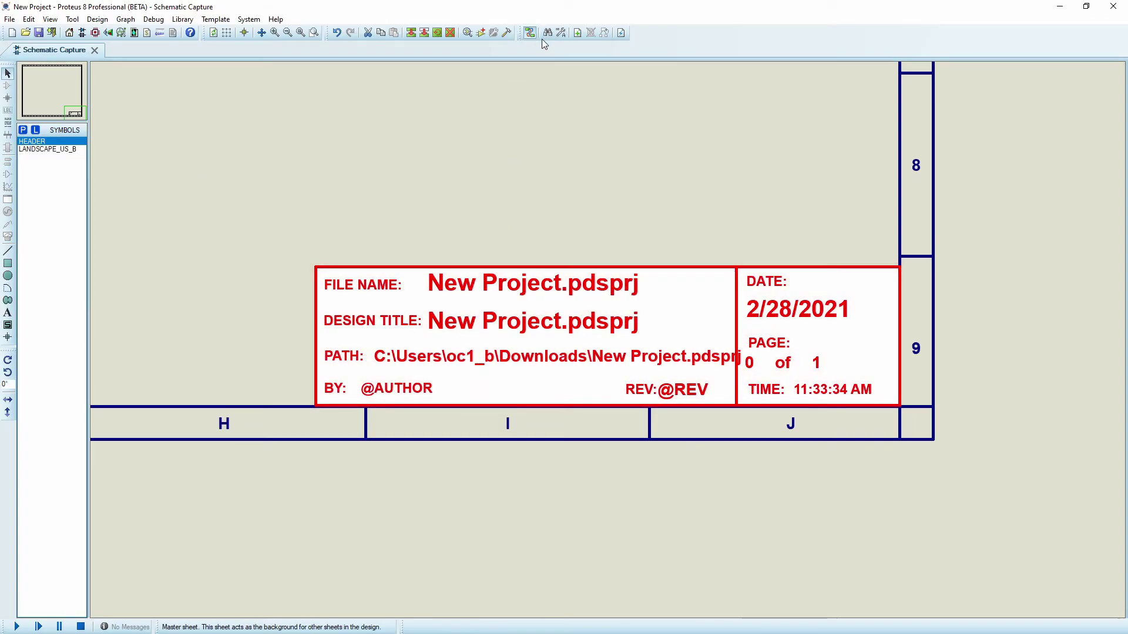
scroll(529, 309, down, 1)
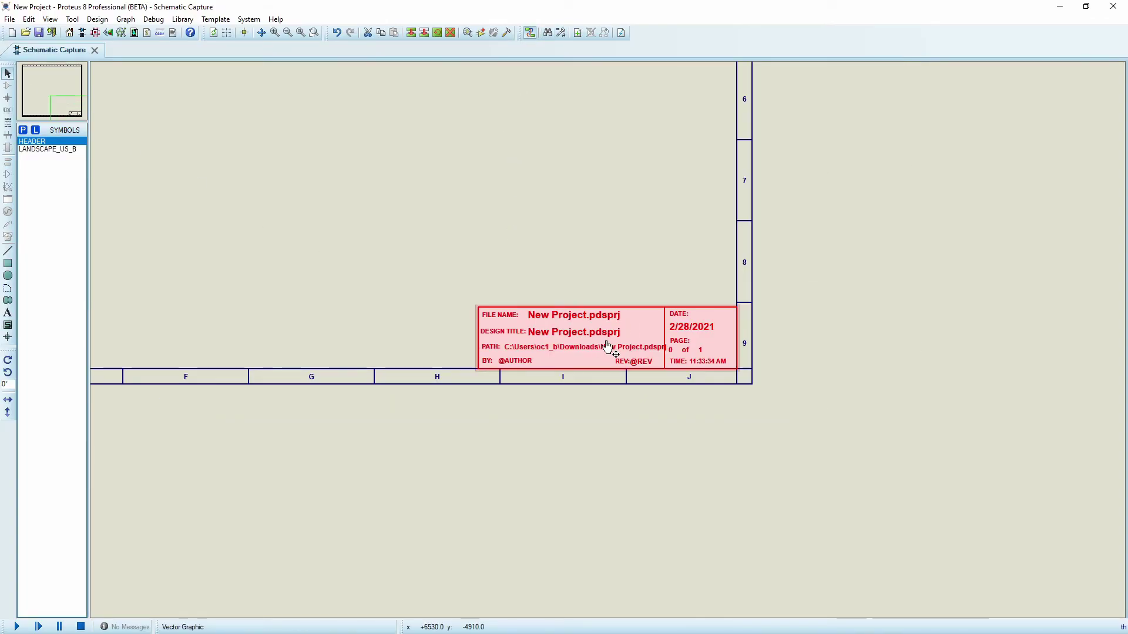
scroll(608, 345, down, 2)
scroll(590, 331, down, 1)
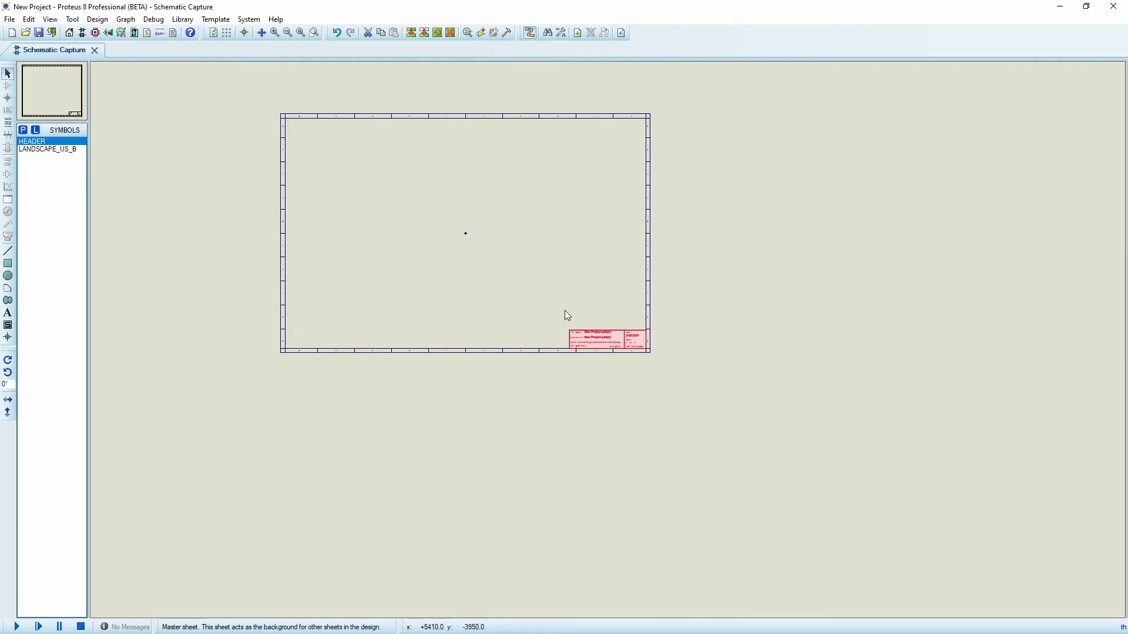
- Go to Root sheet 1 and zoom to show the inherited border and HEADER title block
right_click(408, 152)
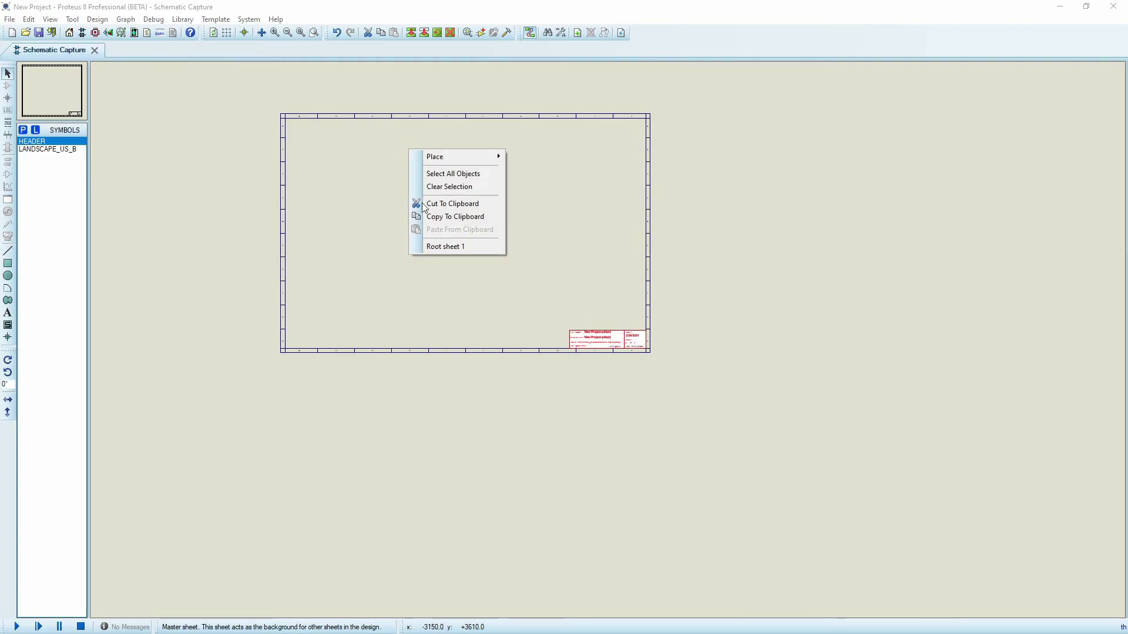
click(437, 248)
scroll(745, 392, down, 1)
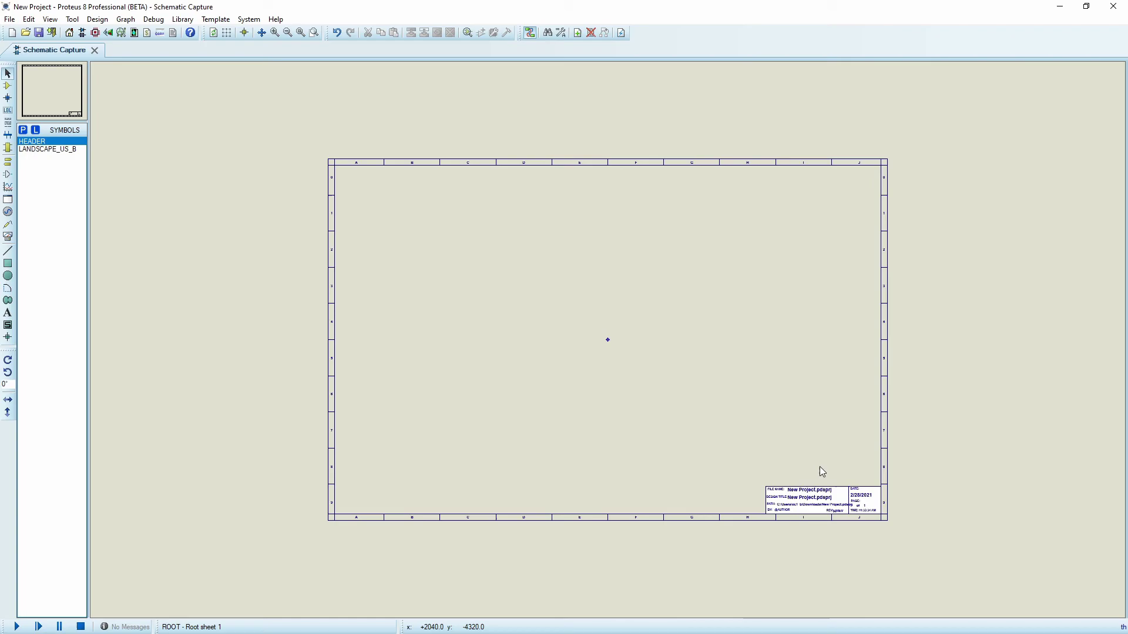
right_click(681, 349)
click(533, 349)
scroll(831, 516, up, 1)
scroll(608, 337, down, 1)
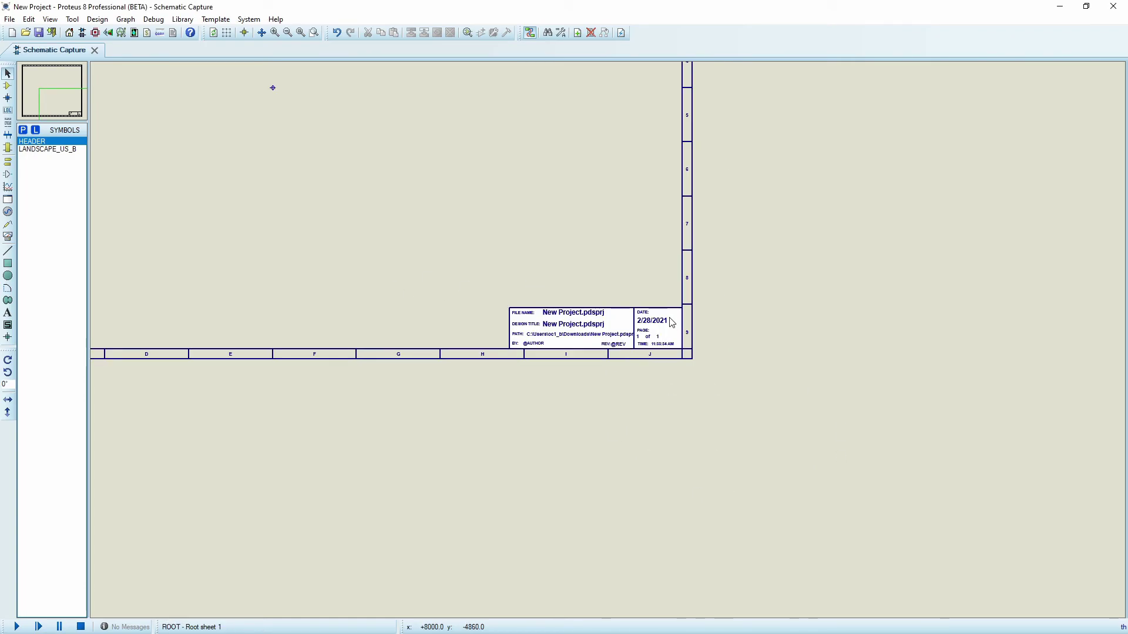
drag(270, 235, 579, 353)
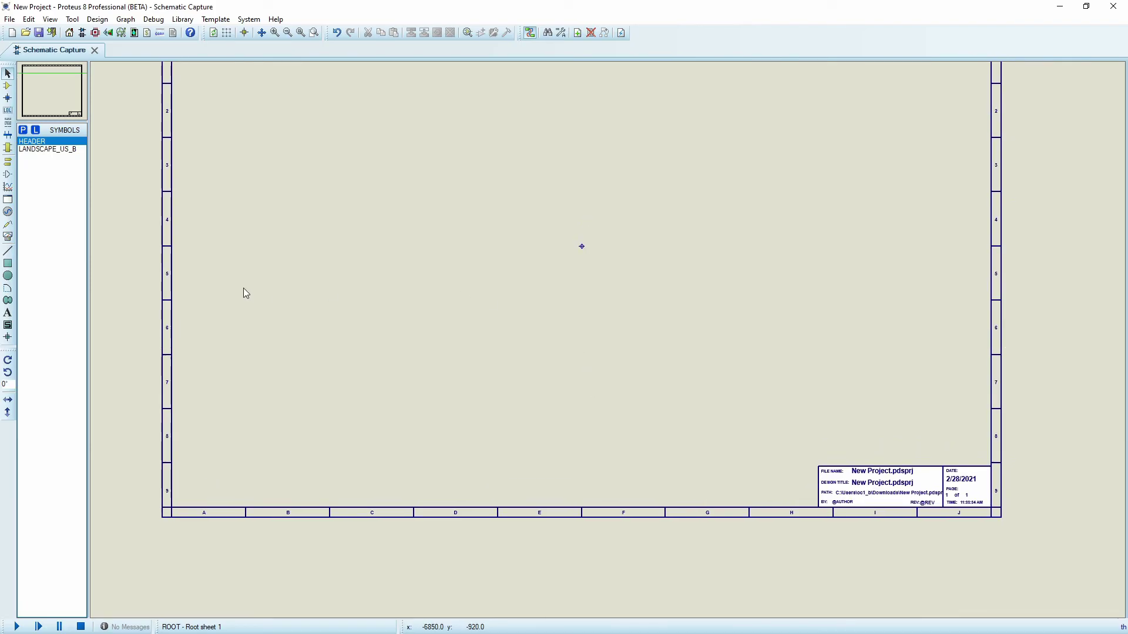